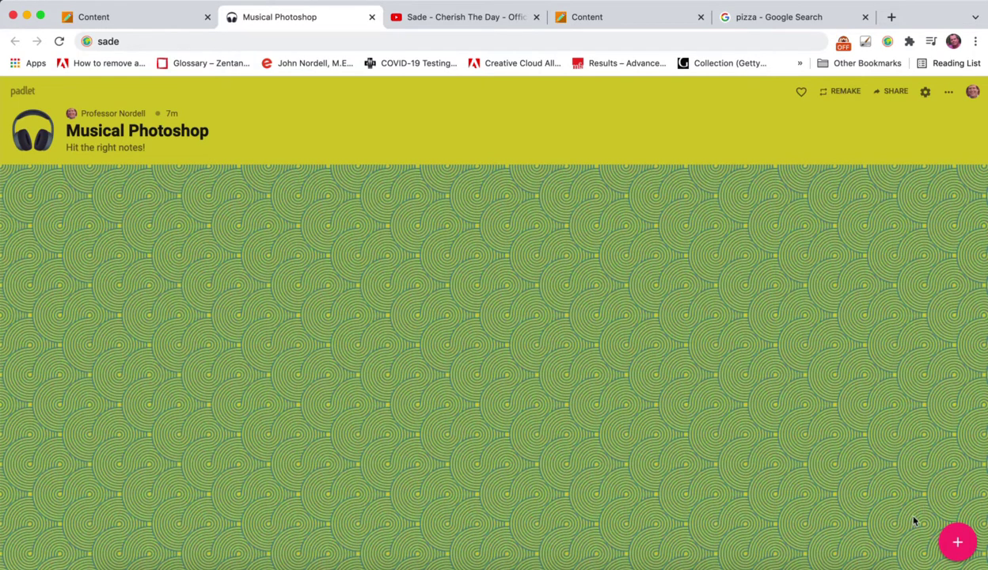
Step: Open a blank new-post composer on the Musical Photoshop board
click(958, 546)
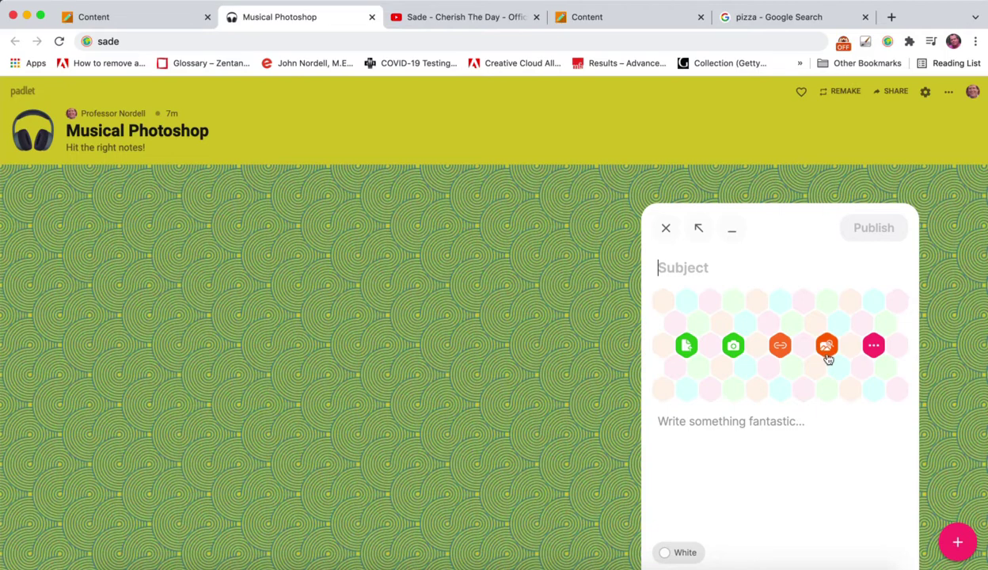
Step: Search Padlet's images for 'pizza' and browse the photo results
click(826, 347)
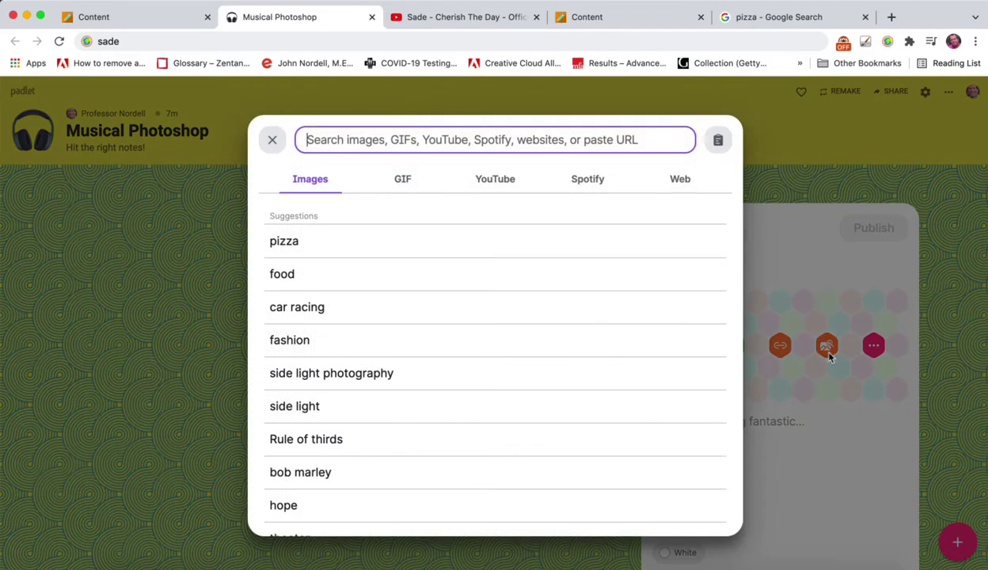
click(314, 252)
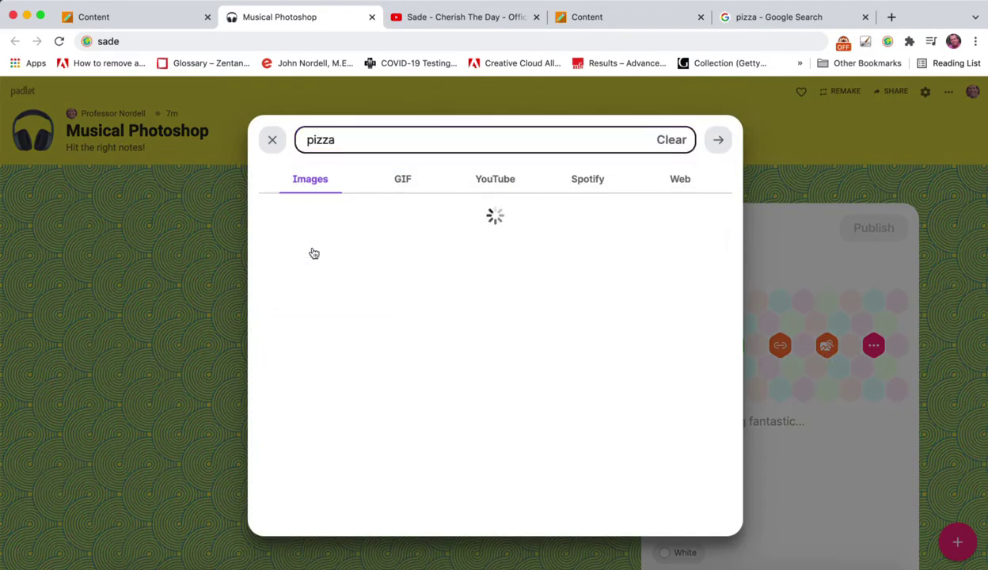
scroll(383, 386, down, 3)
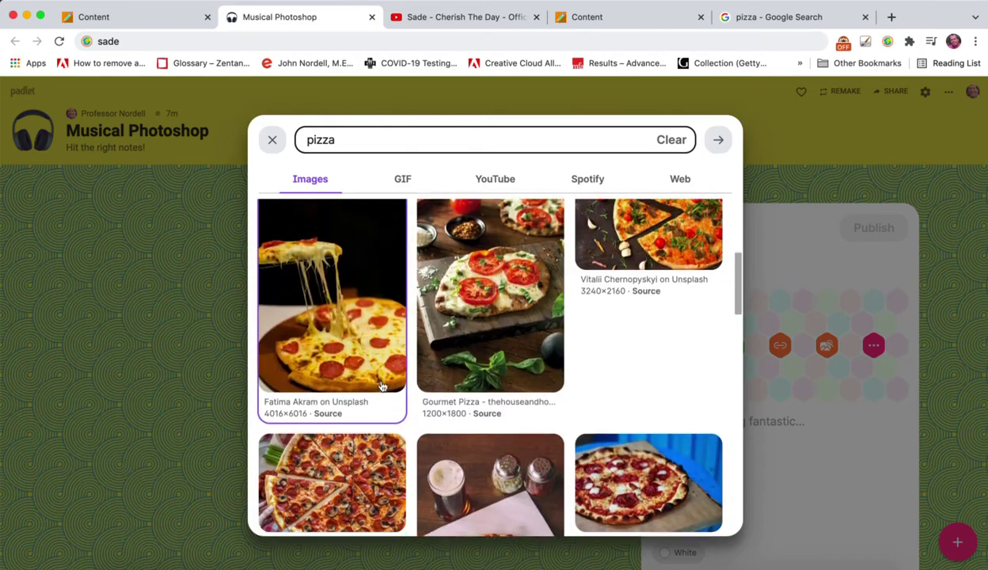
scroll(383, 386, down, 3)
scroll(381, 387, down, 3)
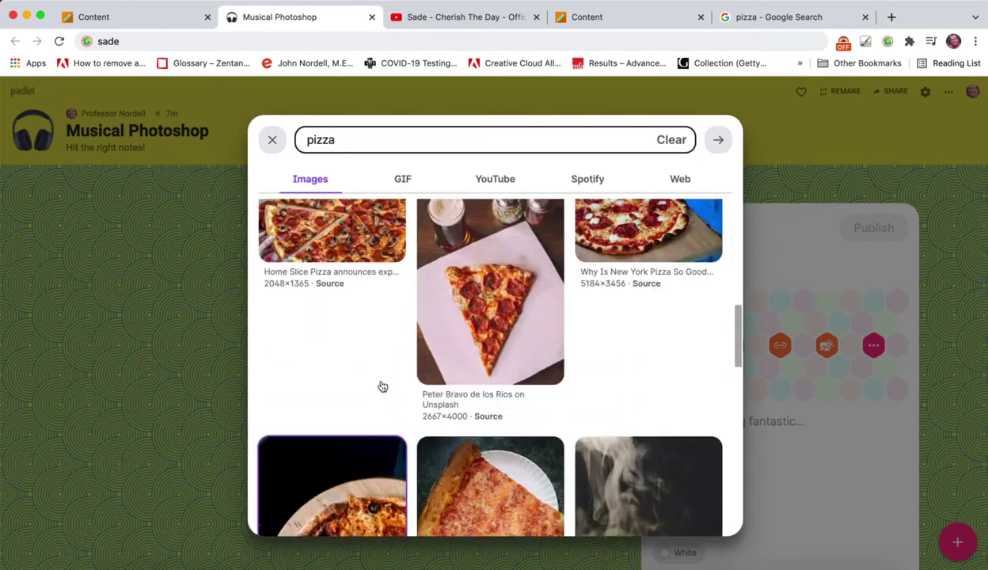
scroll(381, 387, down, 3)
scroll(380, 386, up, 5)
scroll(381, 386, up, 3)
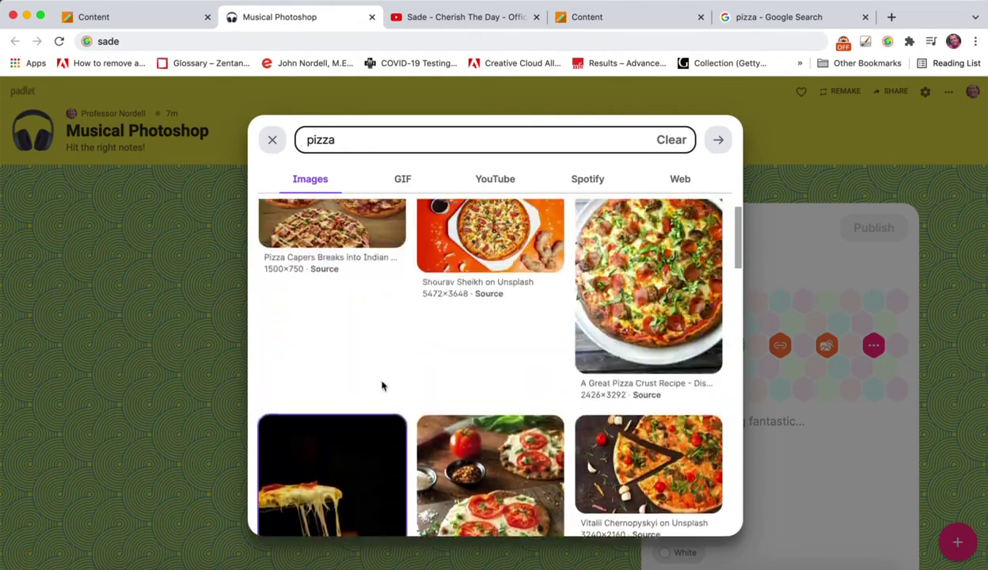
scroll(380, 386, down, 1)
scroll(382, 386, up, 2)
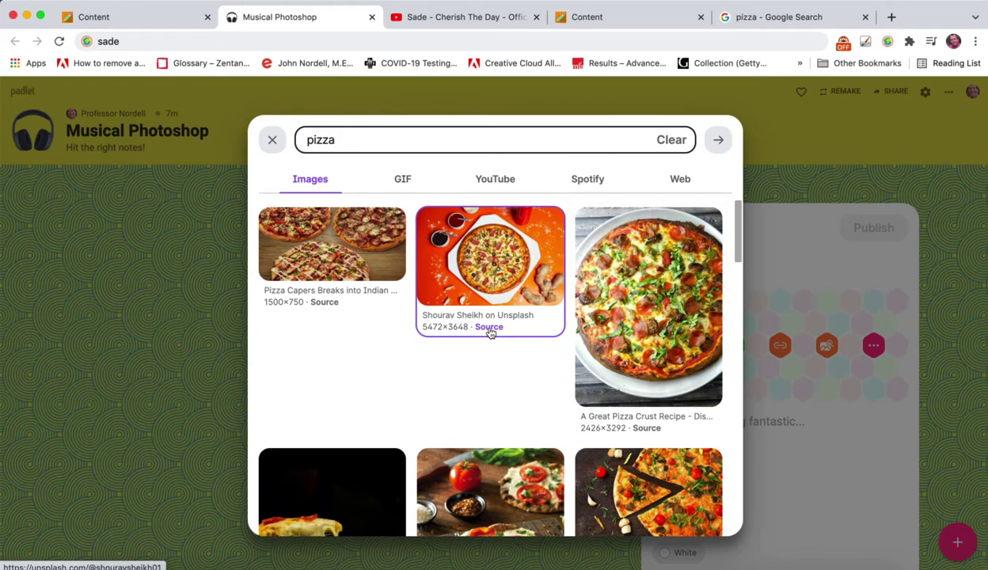
Step: Open the orange pizza photo's Unsplash source profile and select its web address
click(489, 327)
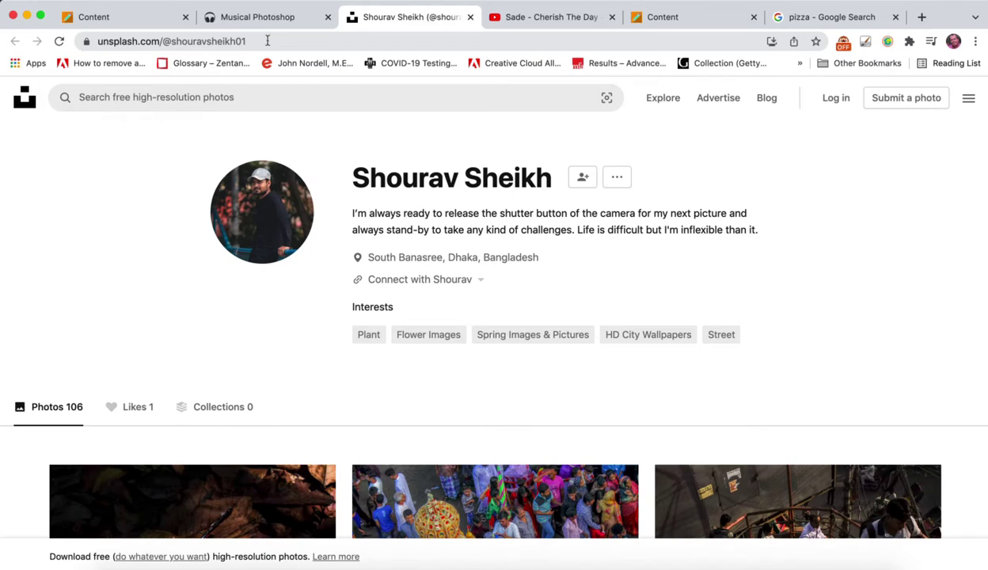
drag(268, 40, 37, 38)
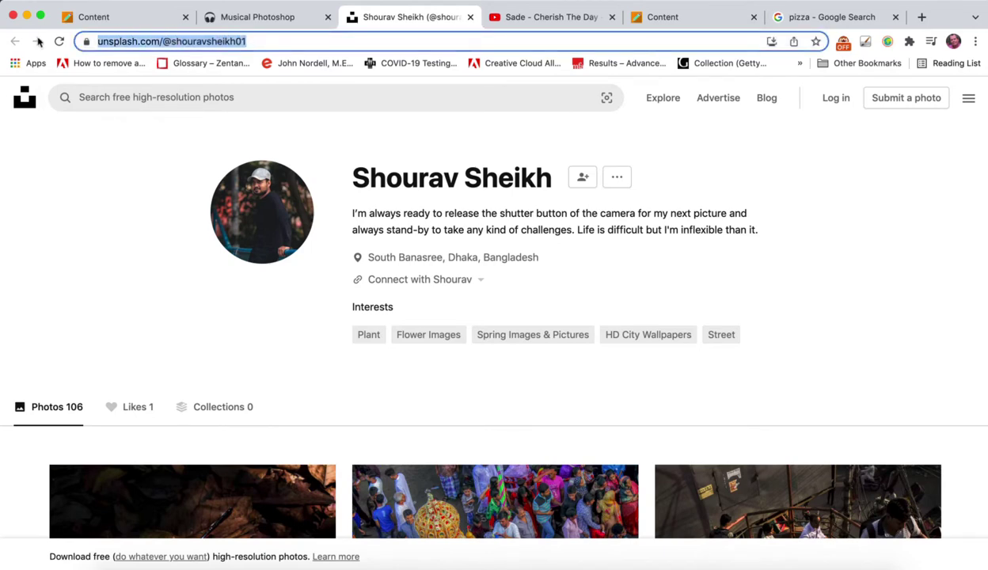
click(267, 21)
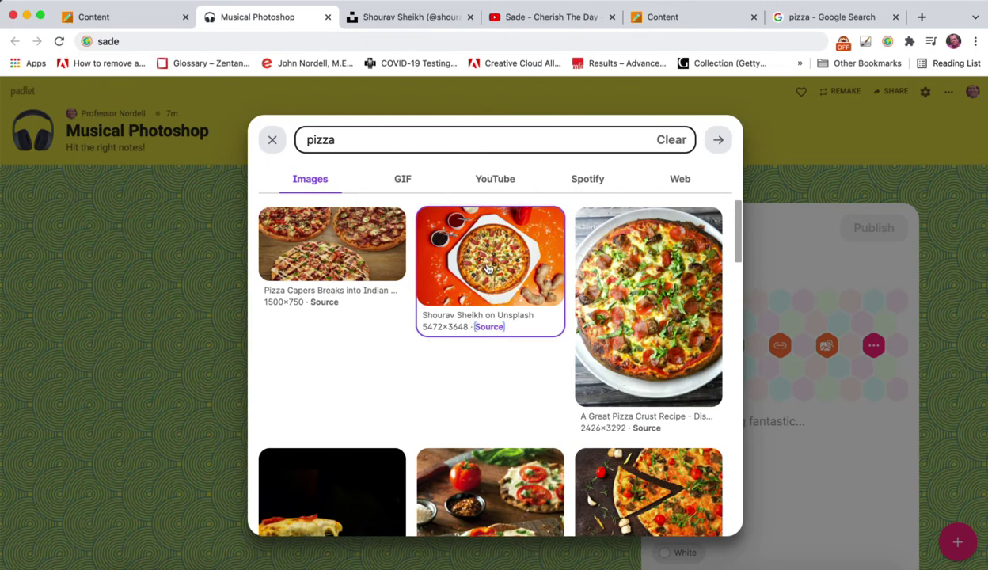
Step: Attach the orange-background pizza photo to the post draft
click(488, 269)
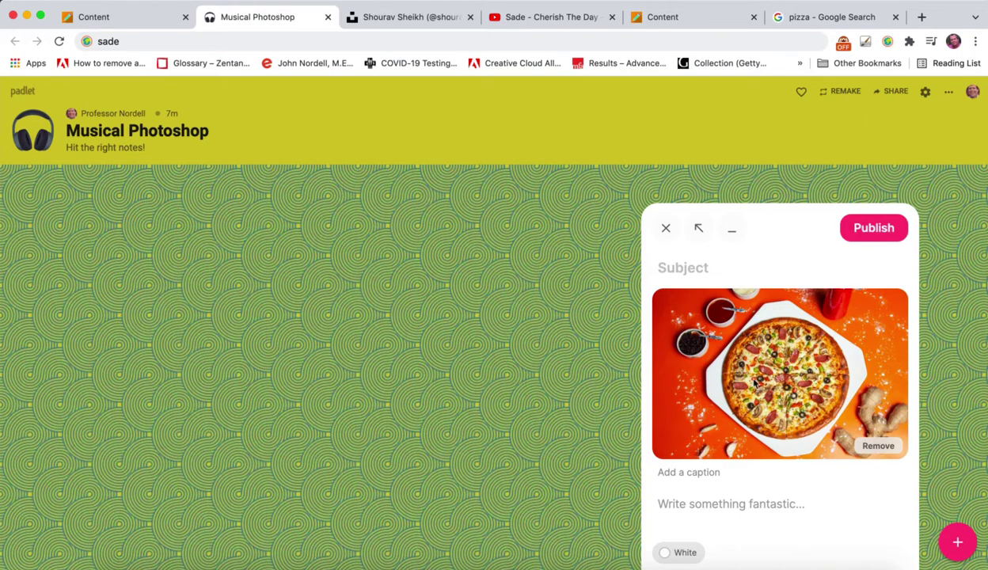
click(676, 504)
Step: Add 'Image Source:' with the Unsplash URL, title the post 'I Love Pizza', and publish
click(663, 505)
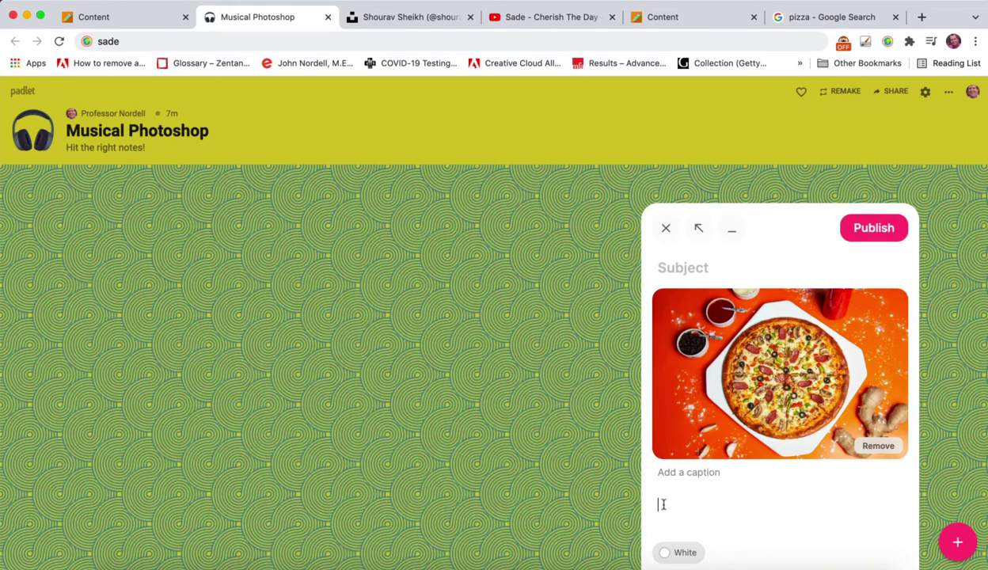
text(Image Souer)
key(BackSpace)
key(BackSpace)
text(rce)
text(https://unsplash.com/@shouravsheikh01)
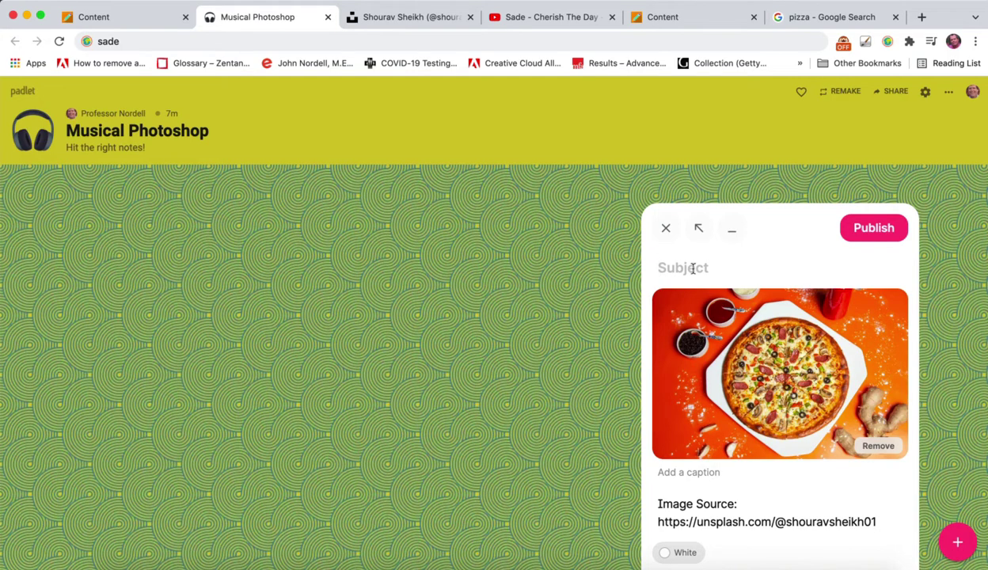
text(I Love Pi)
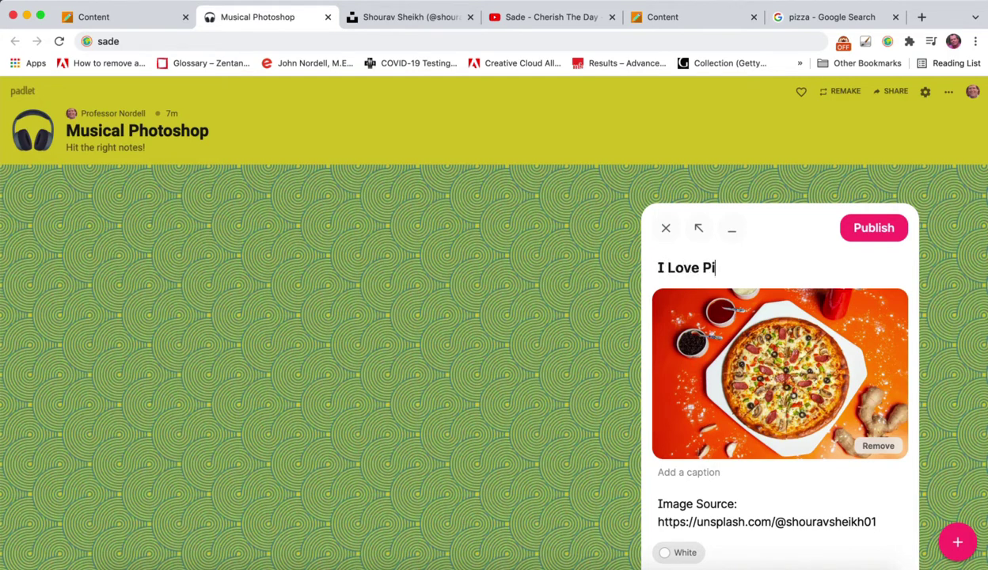
text(zza)
click(873, 231)
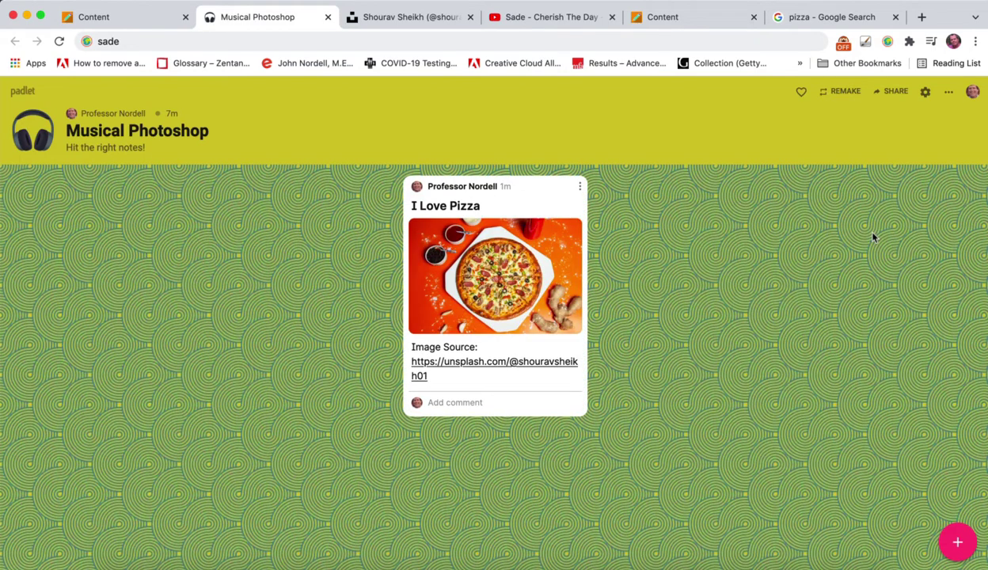
click(816, 17)
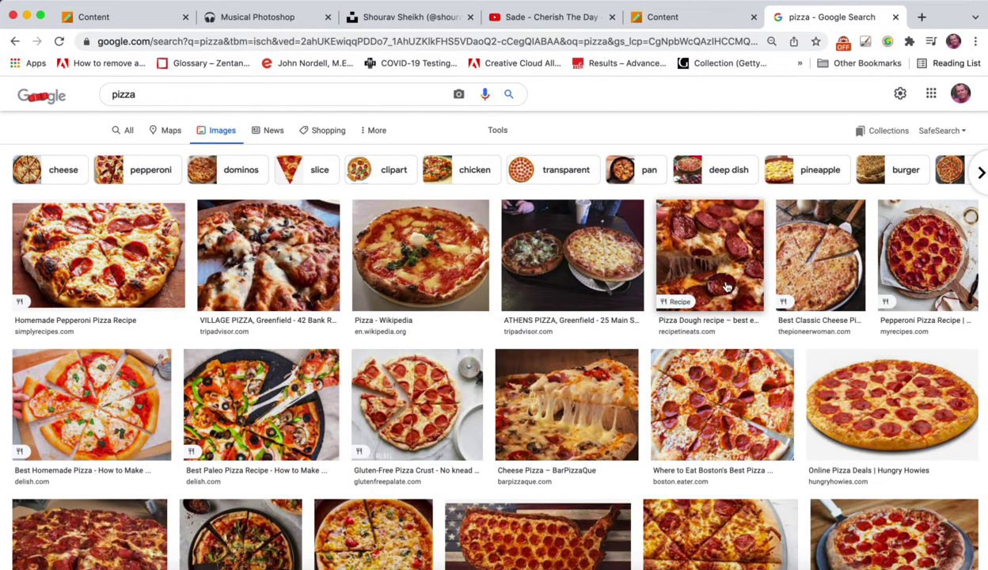
Step: Preview the Homemade Pepperoni Pizza image and copy its image address
click(104, 258)
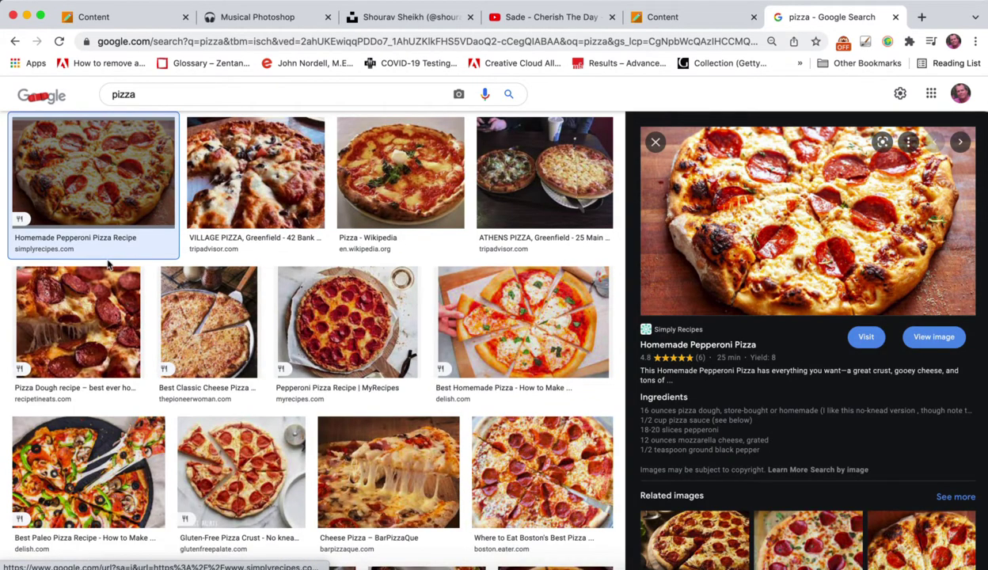
mouse_move(808, 222)
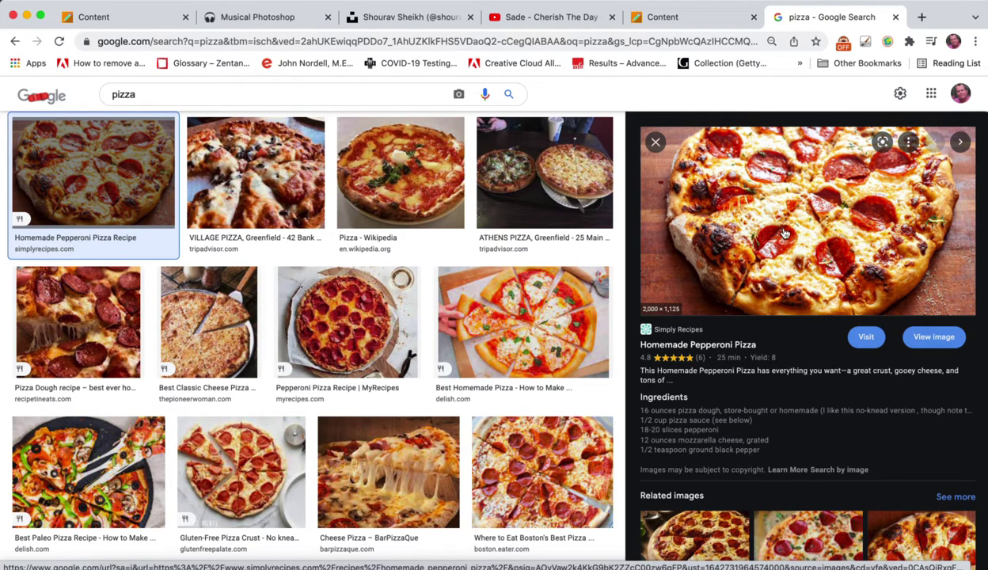
right_click(784, 232)
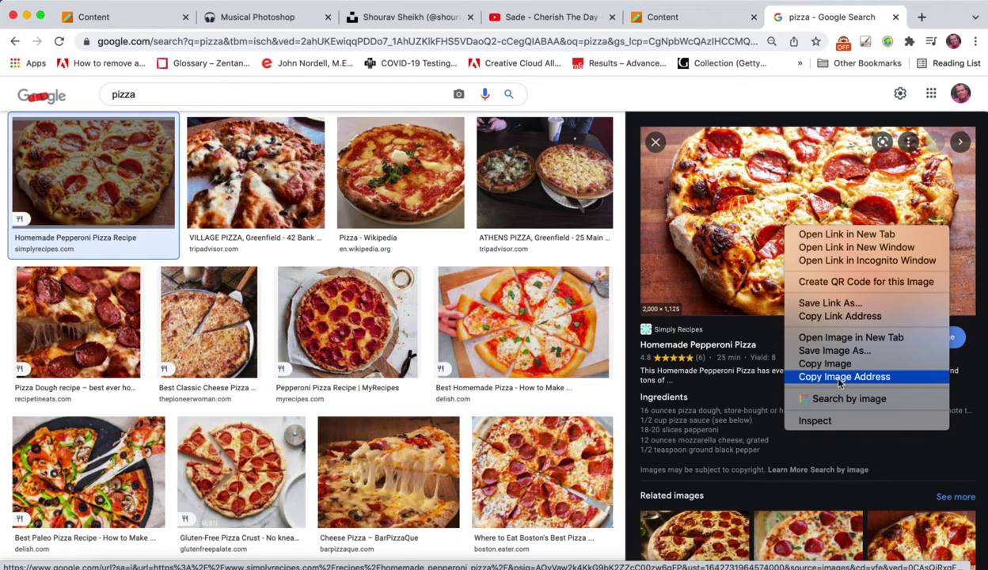
click(615, 285)
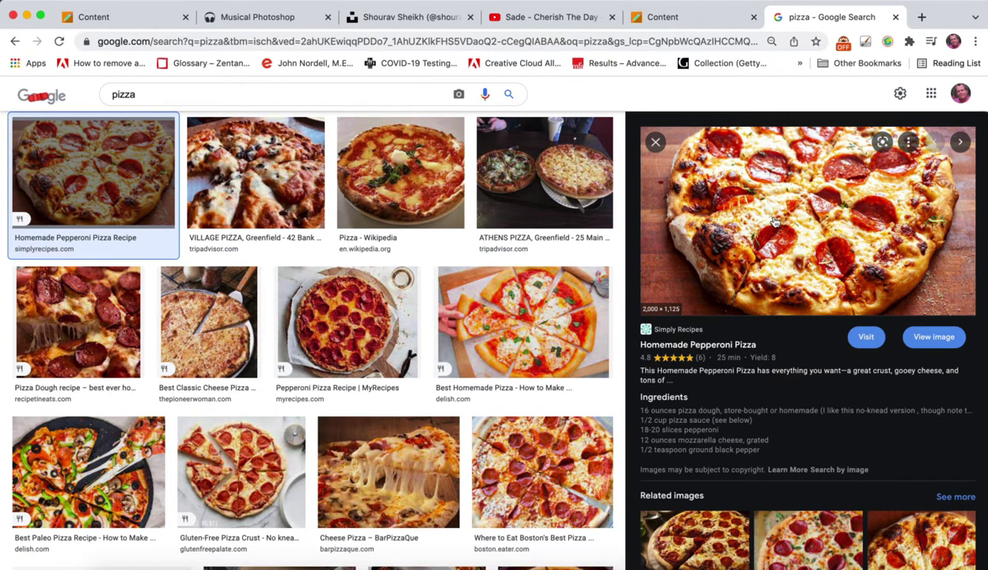
right_click(774, 222)
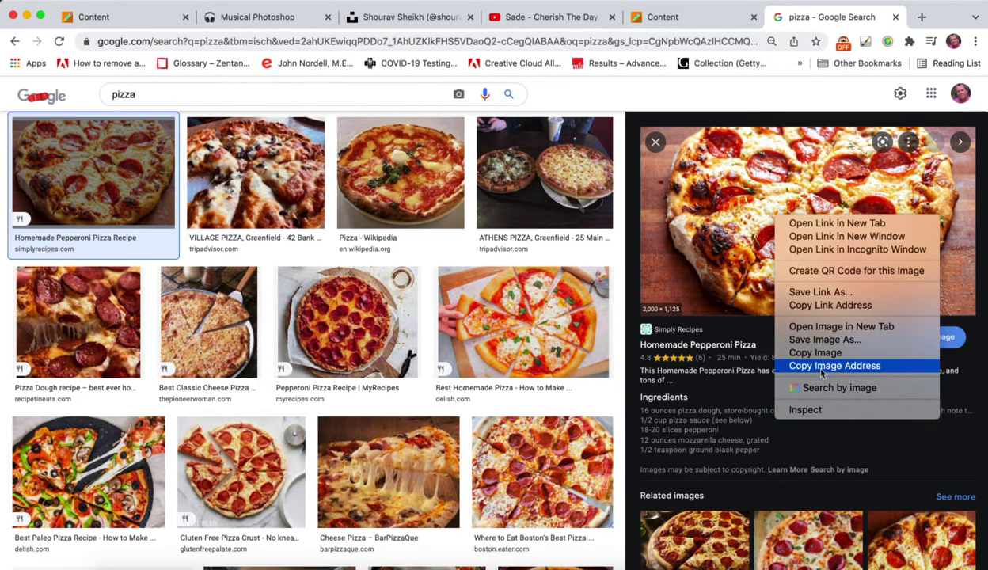
click(820, 369)
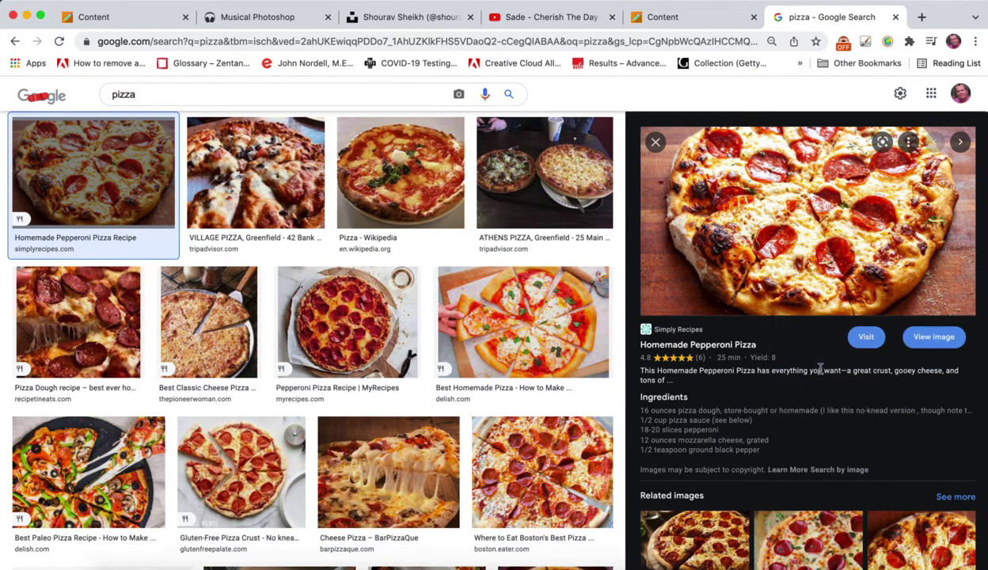
Step: Start a second post with the pepperoni pizza image link, then open its Simply Recipes page
click(233, 22)
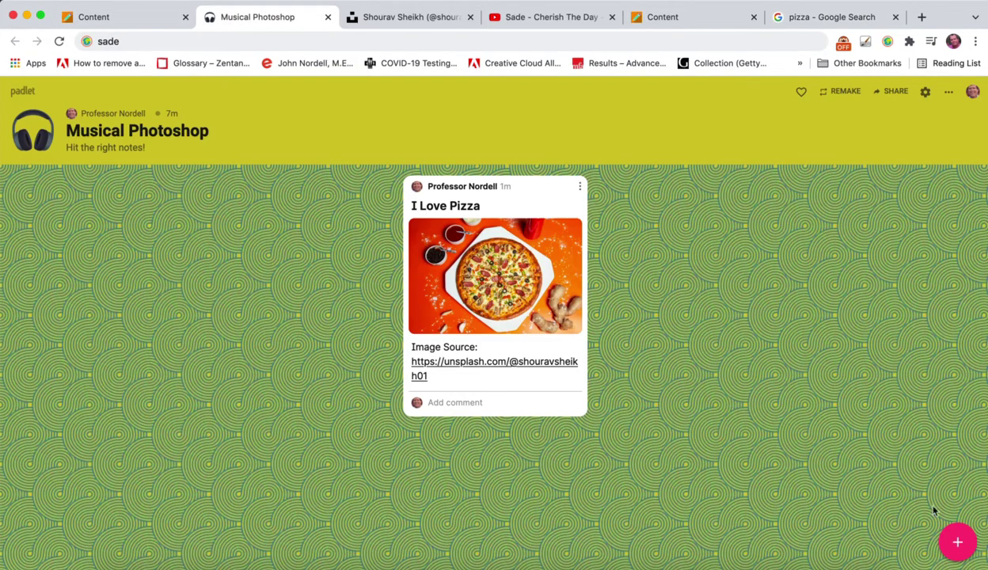
click(959, 543)
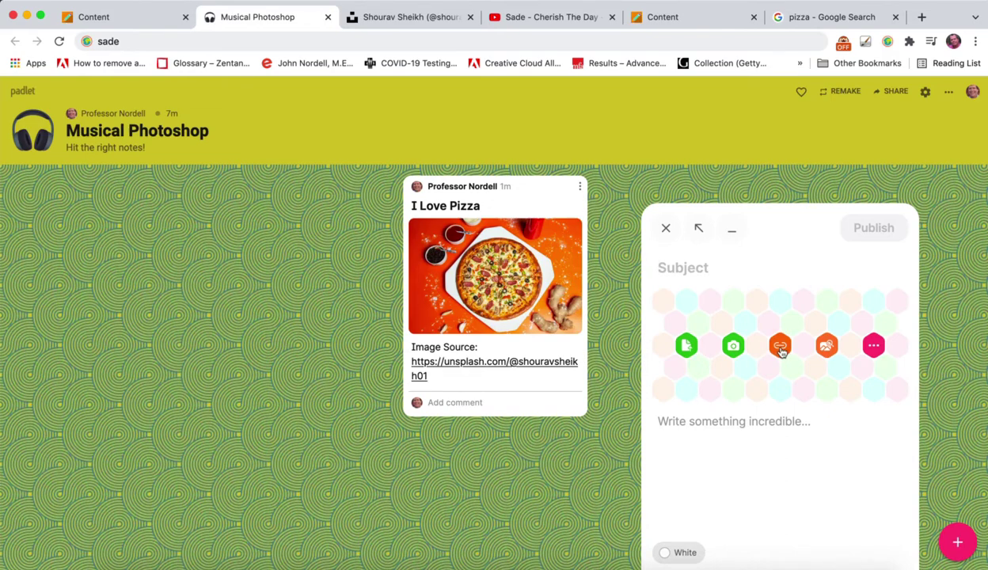
click(780, 346)
key(super+v)
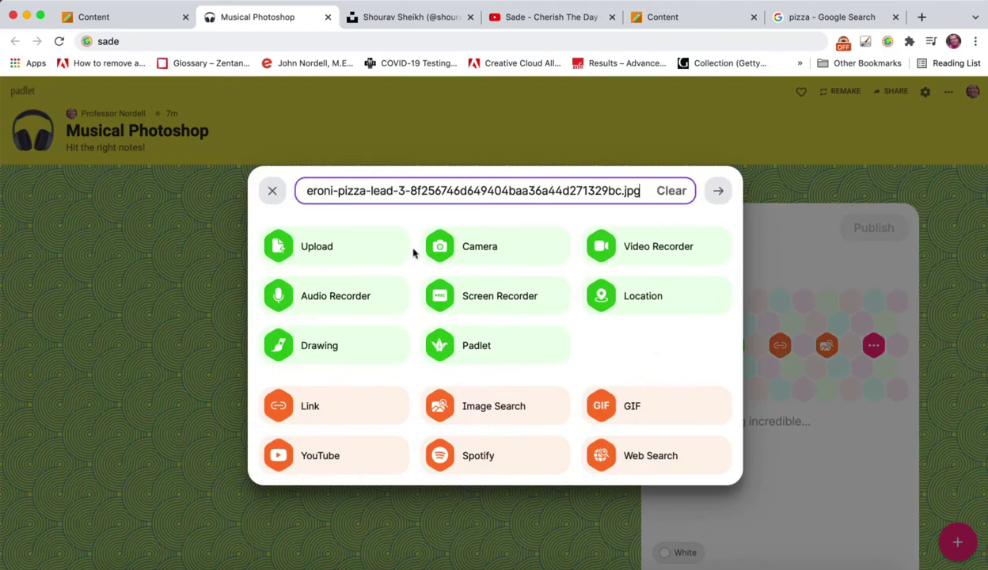
click(719, 194)
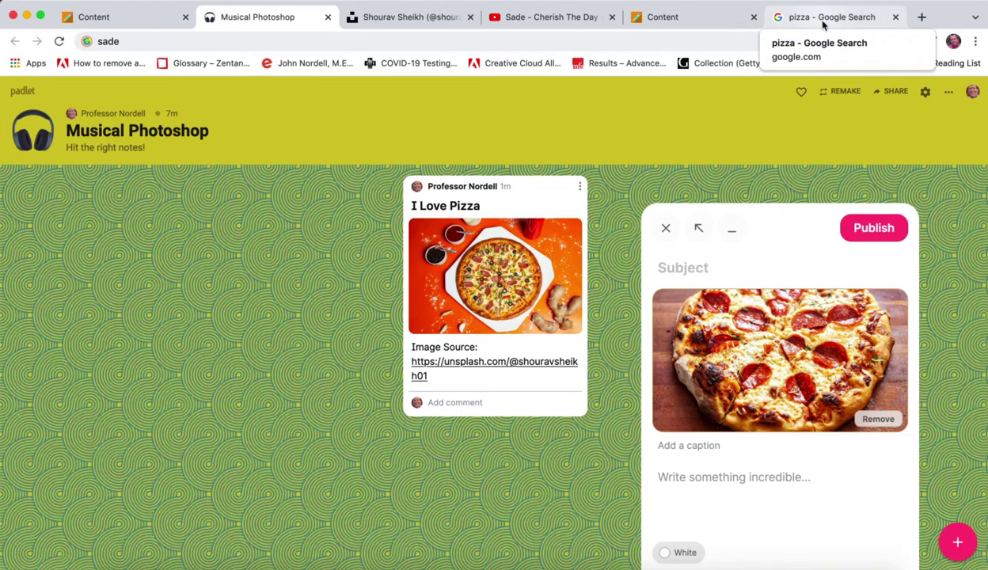
click(823, 26)
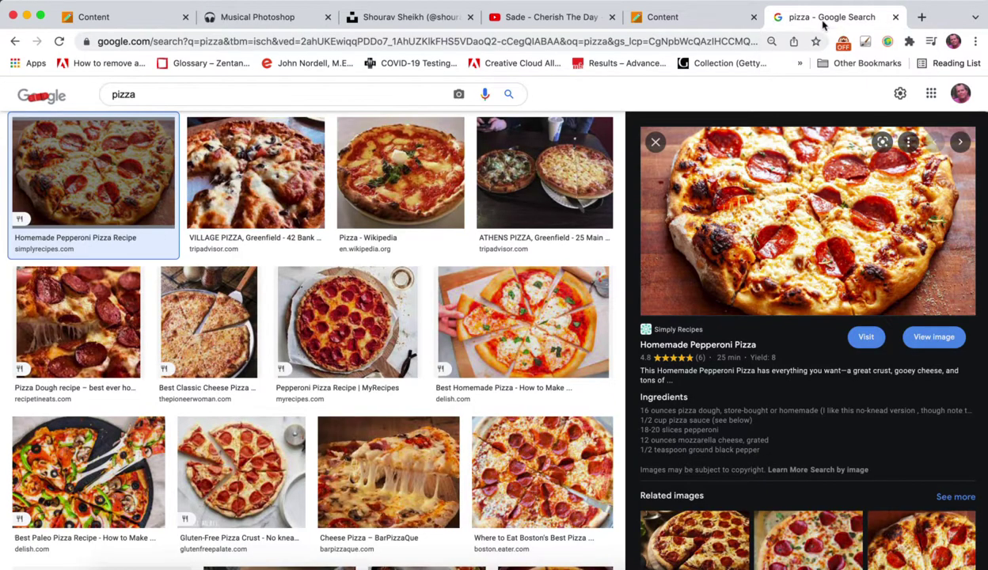
click(866, 345)
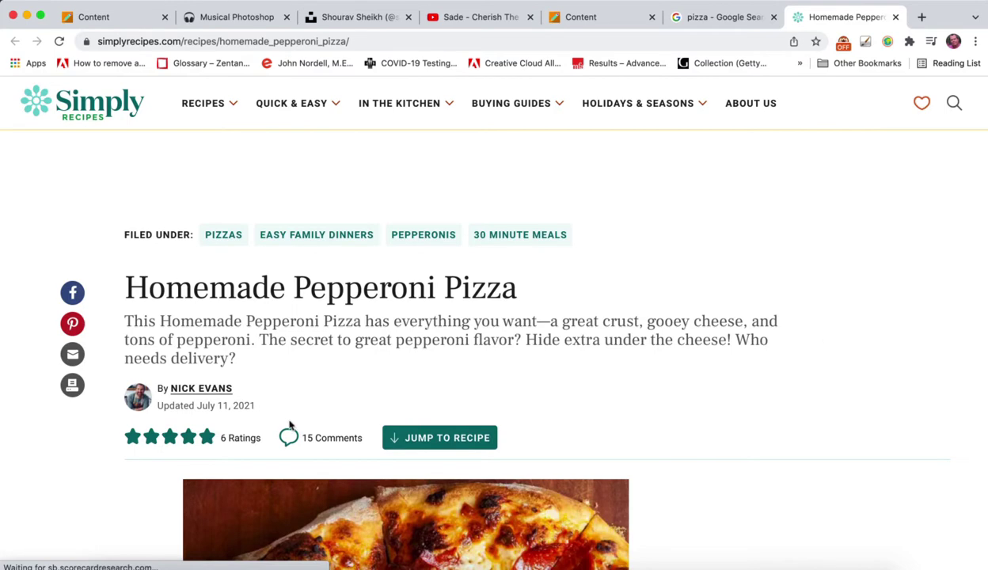
Step: Copy the Simply Recipes pepperoni pizza page's web address
scroll(289, 425, down, 2)
scroll(289, 425, down, 2)
scroll(289, 411, down, 2)
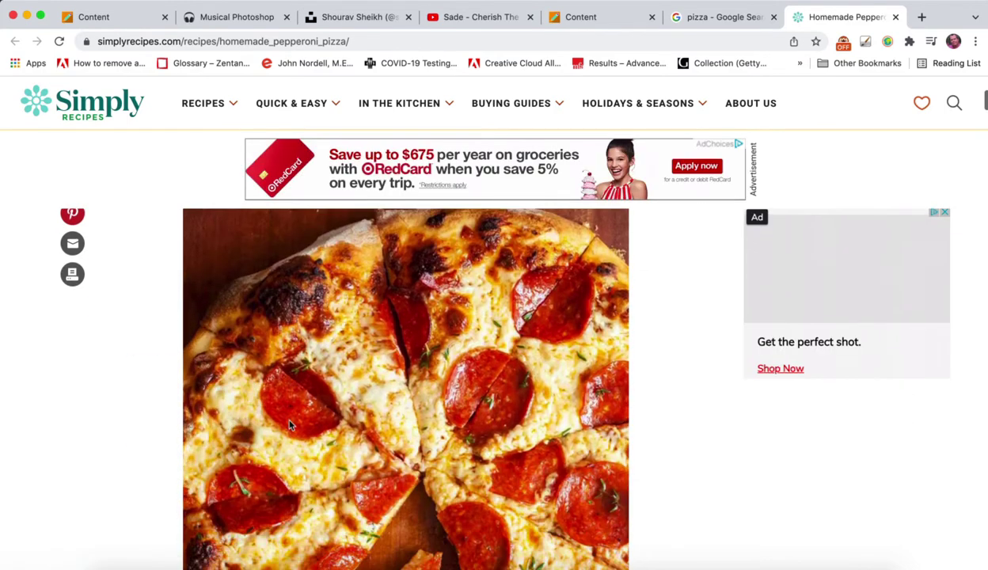
scroll(289, 390, up, 6)
click(366, 40)
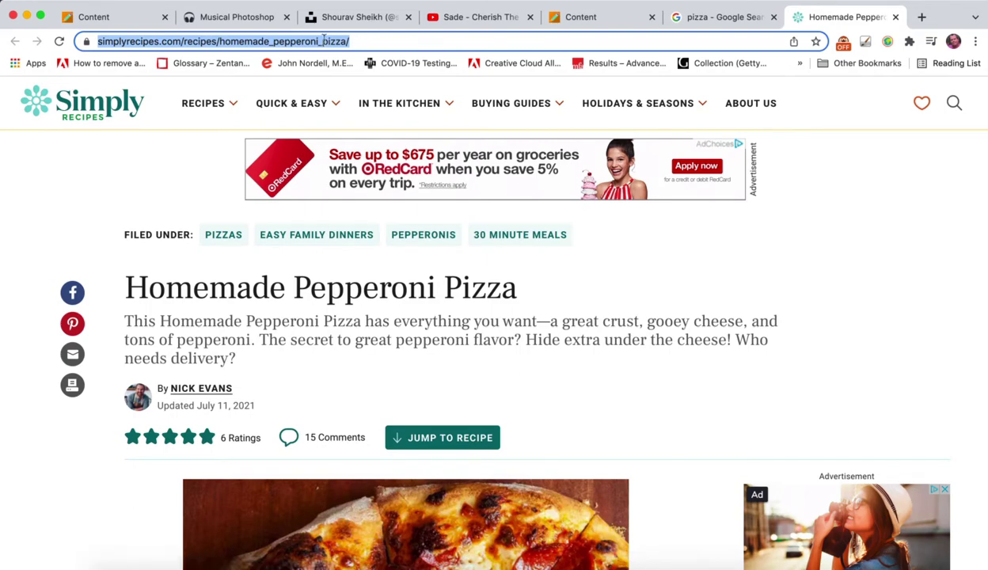
click(236, 17)
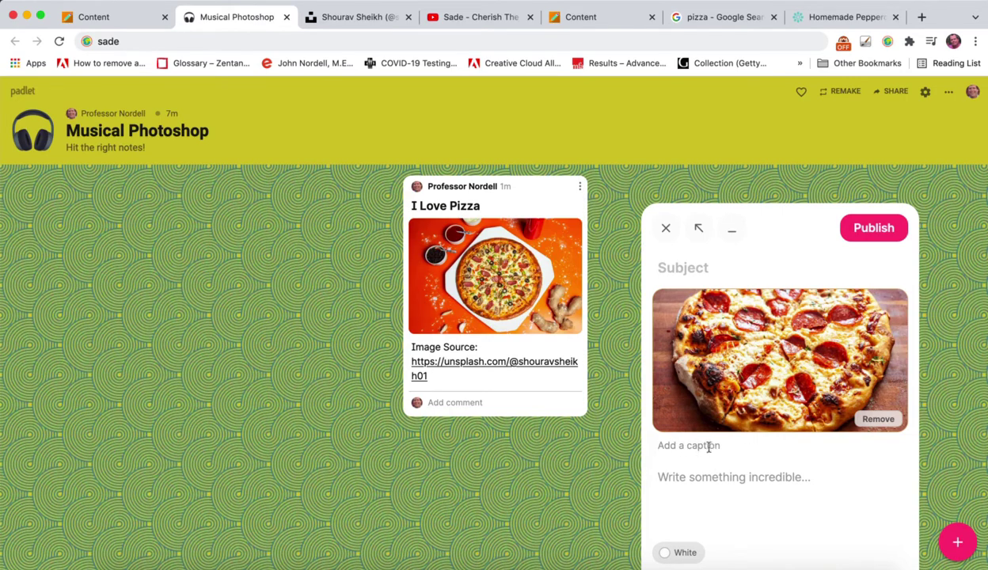
Step: Add 'Image Source' with the Simply Recipes URL and title the post 'Love this pizza more!'
click(663, 479)
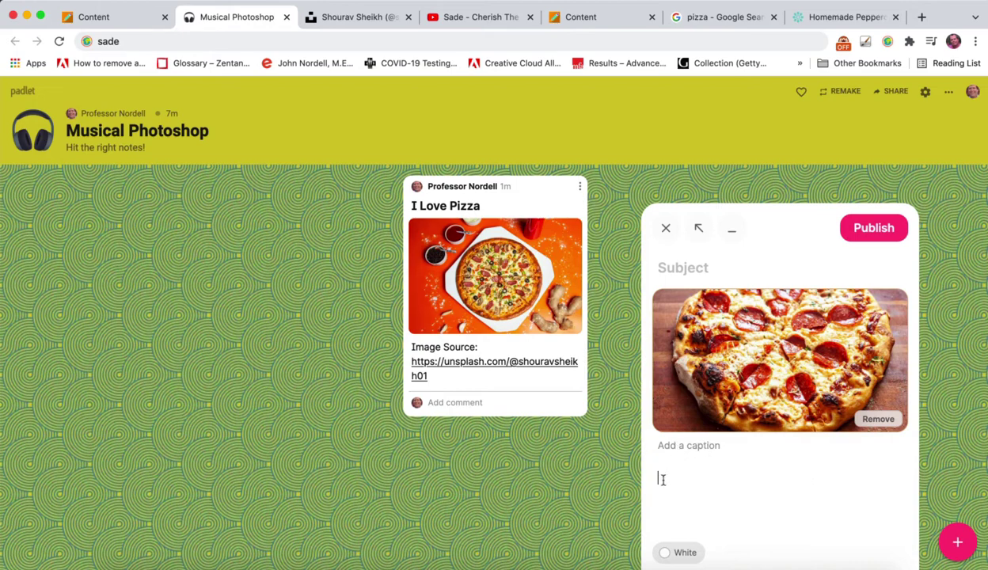
text(Image X)
text(o)
key(BackSpace)
key(BackSpace)
text(Source)
key(super+v)
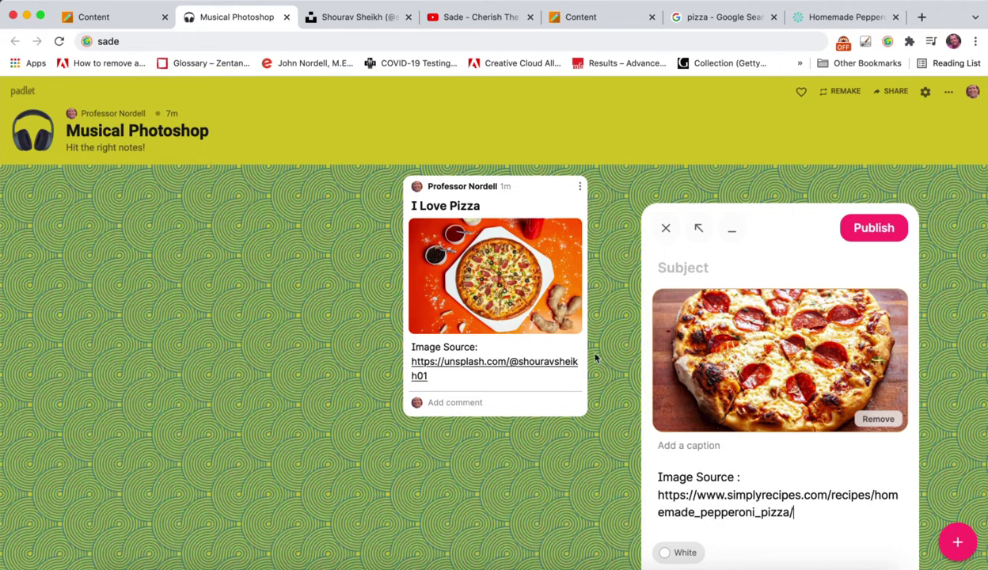
click(684, 268)
text(L)
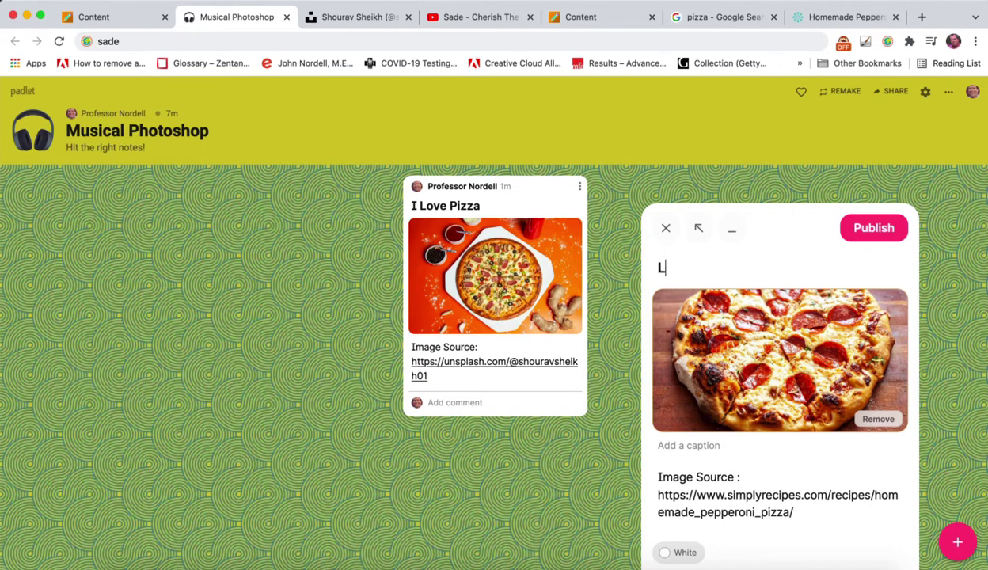
text(ove this i)
text( pizza more!)
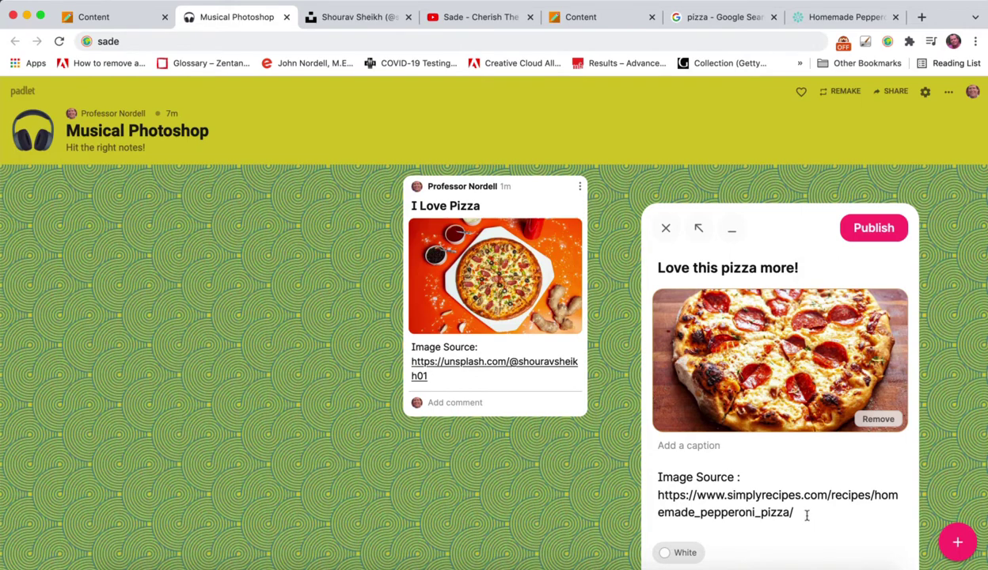
key(Return)
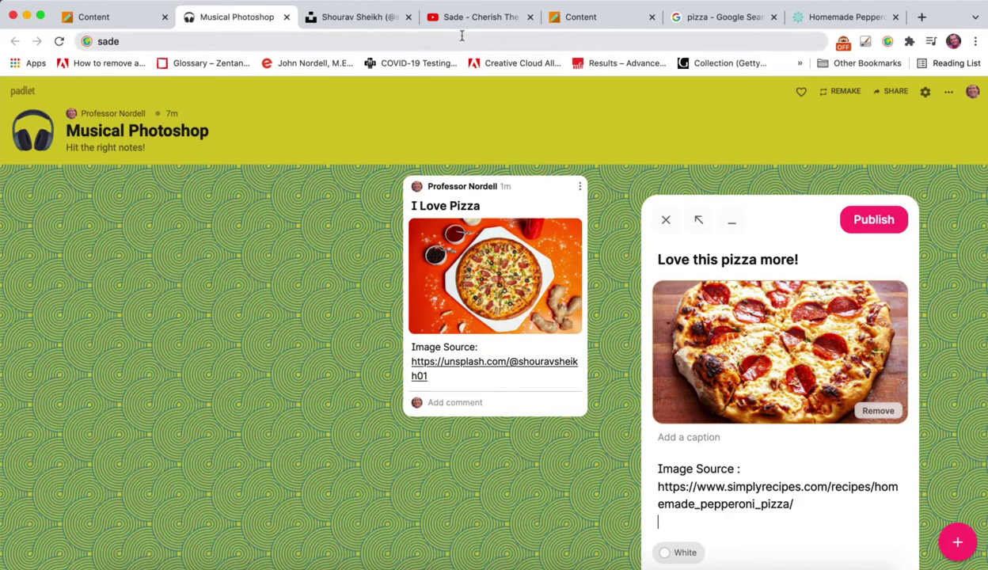
Step: Copy the Sade YouTube video's web address
click(459, 23)
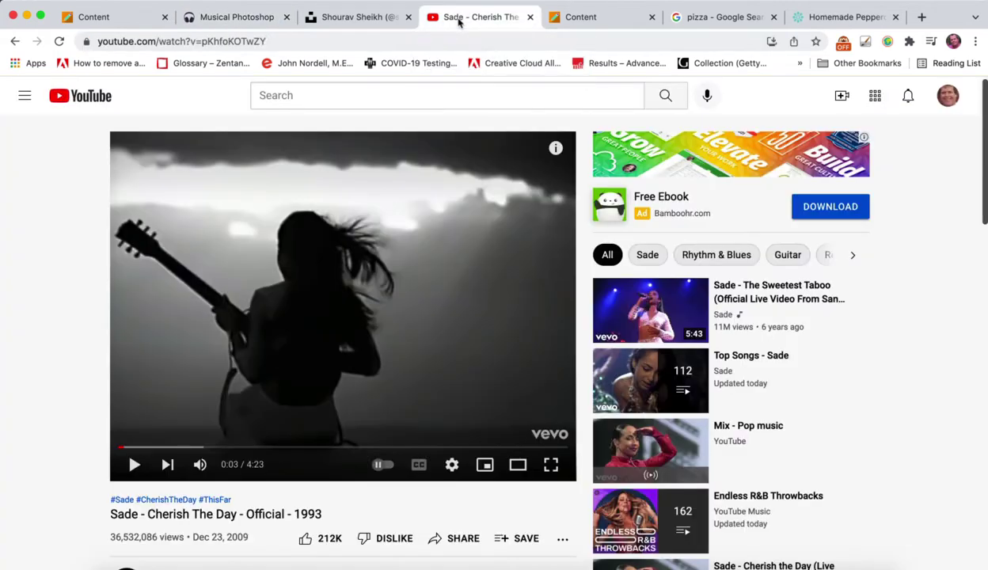
click(275, 42)
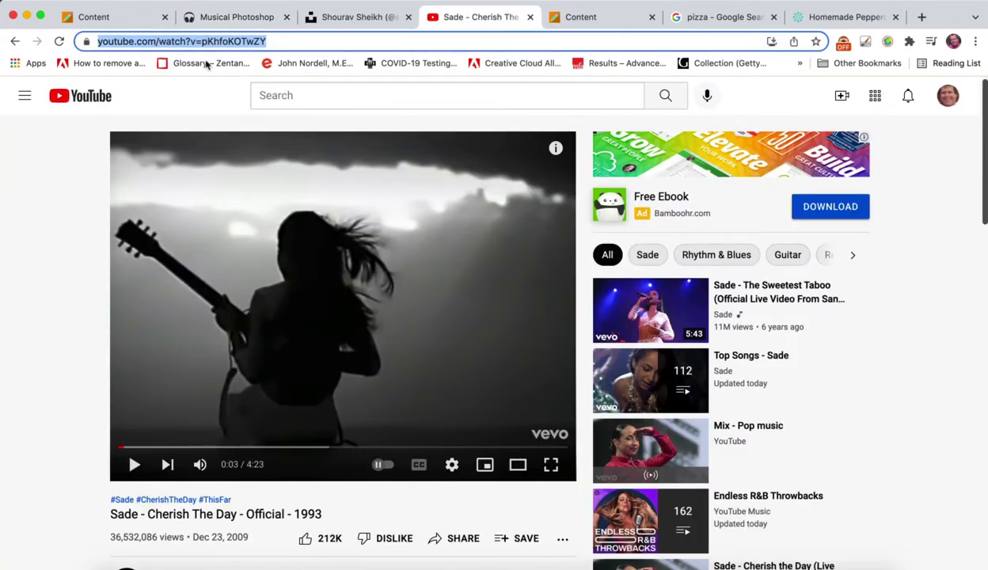
click(247, 21)
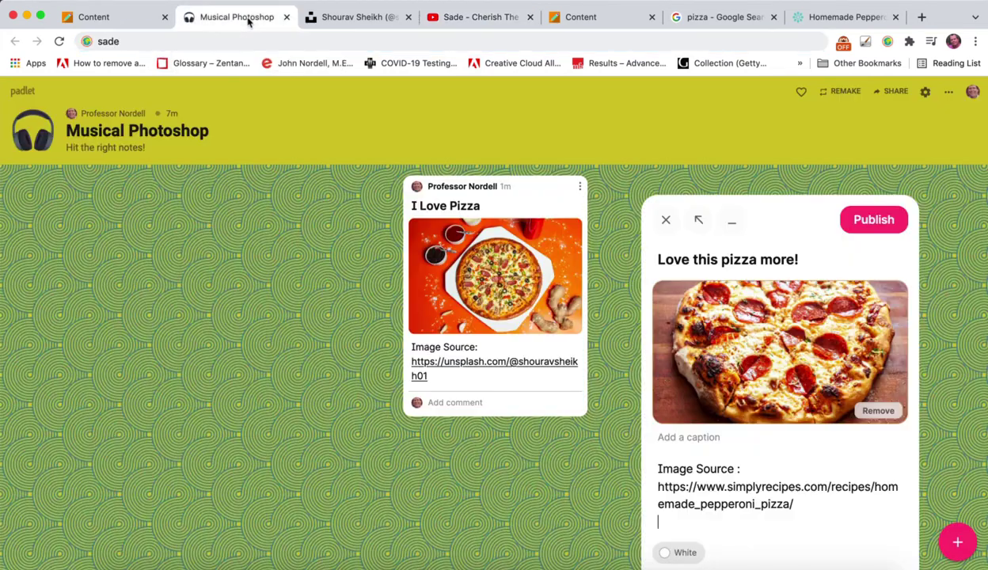
Step: Paste the Sade YouTube link into the post body and publish it
key(ctrl+v)
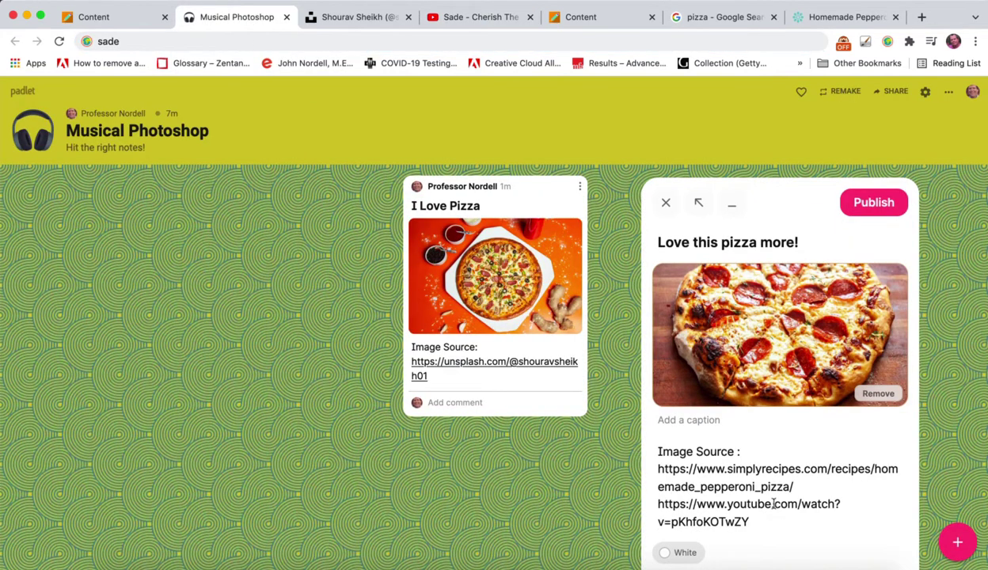
click(862, 204)
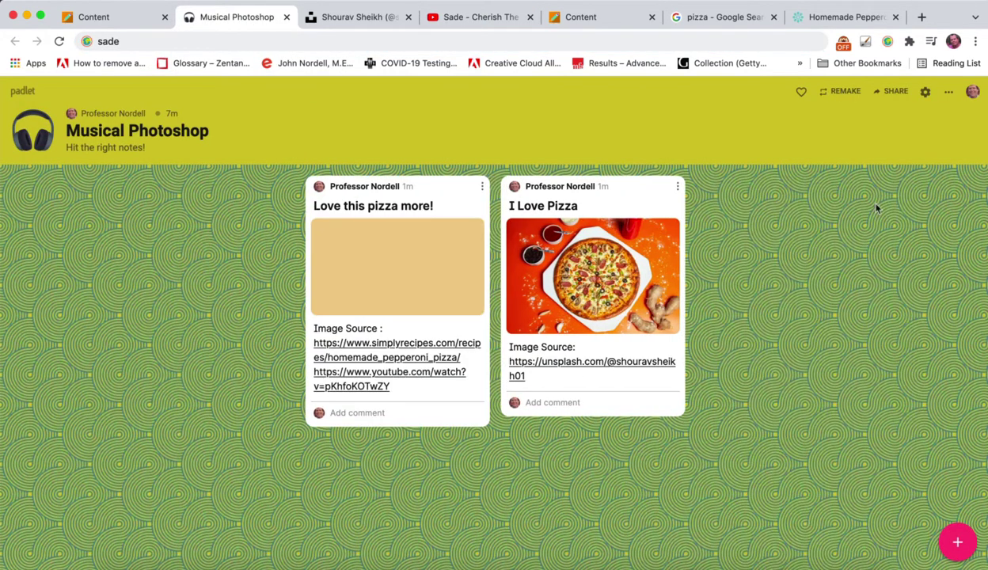